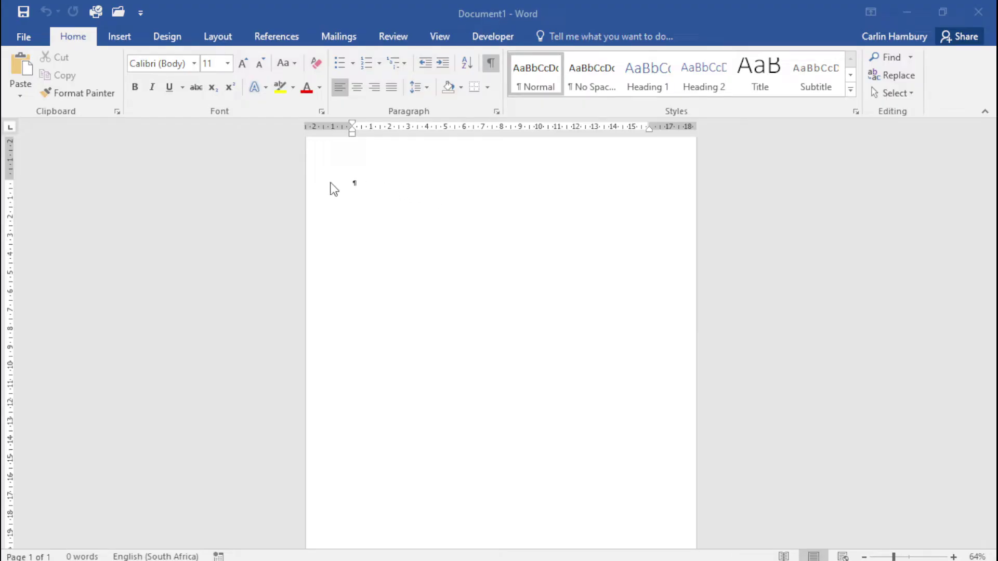
- Show the line spacing presets list over the blank Document1
left_click(78, 44)
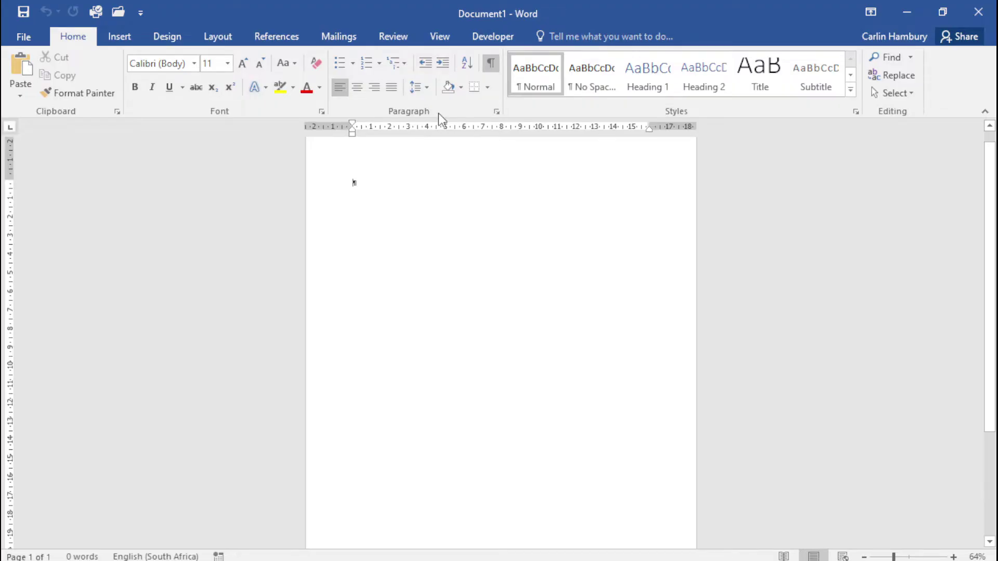
left_click(428, 87)
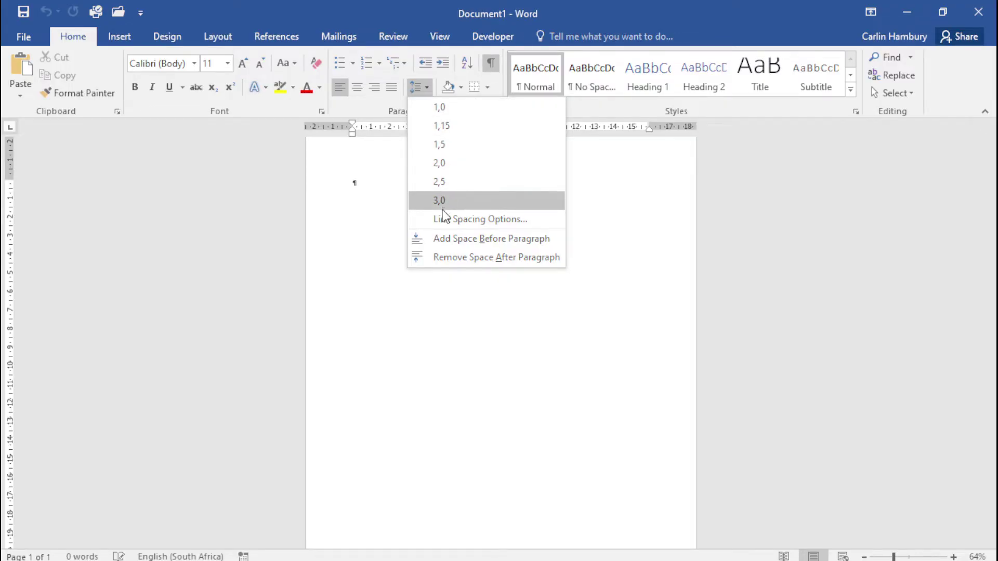
- In the Paragraph dialog from Line Spacing Options, set spacing to 6 pt before and 18 pt after
left_click(533, 221)
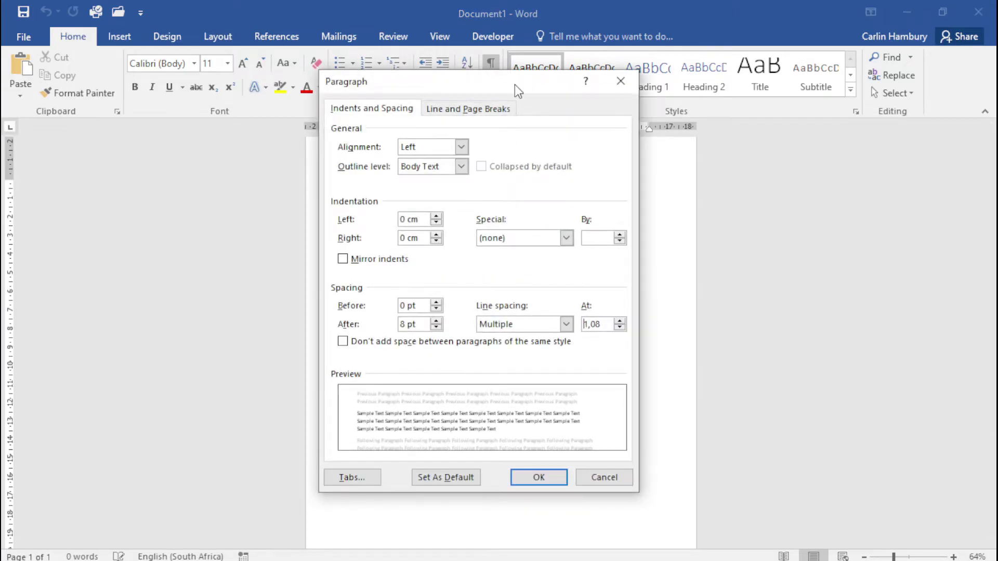
left_click_drag(515, 84, 498, 90)
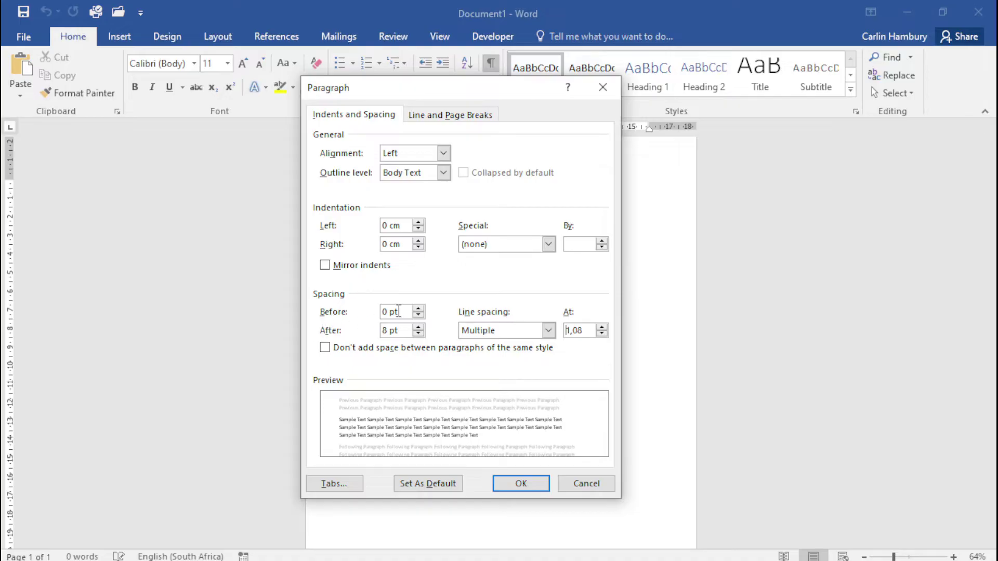
left_click(417, 309)
left_click(419, 333)
left_click(416, 309)
left_click(416, 309)
left_click(416, 308)
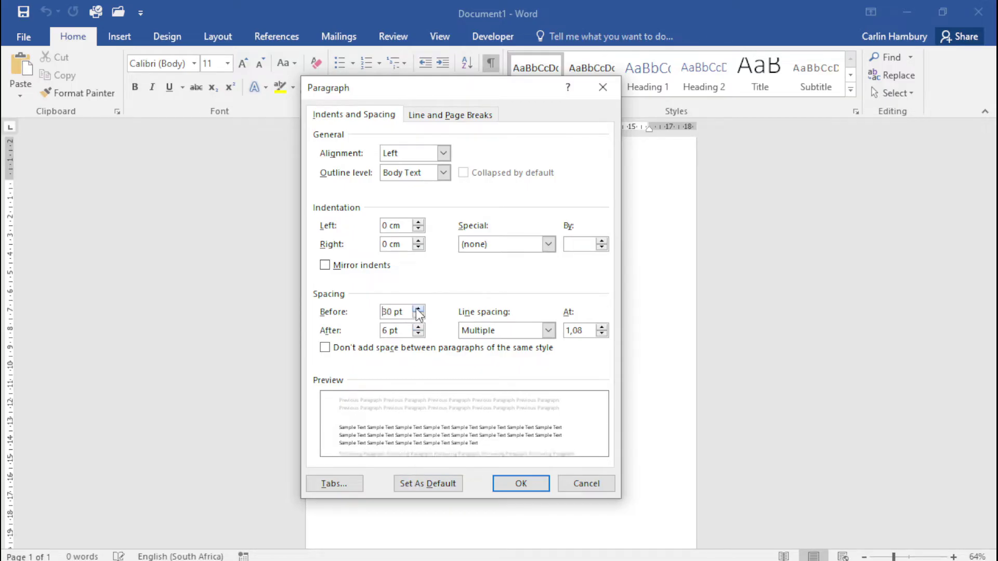
left_click(416, 309)
left_click(416, 308)
left_click(418, 327)
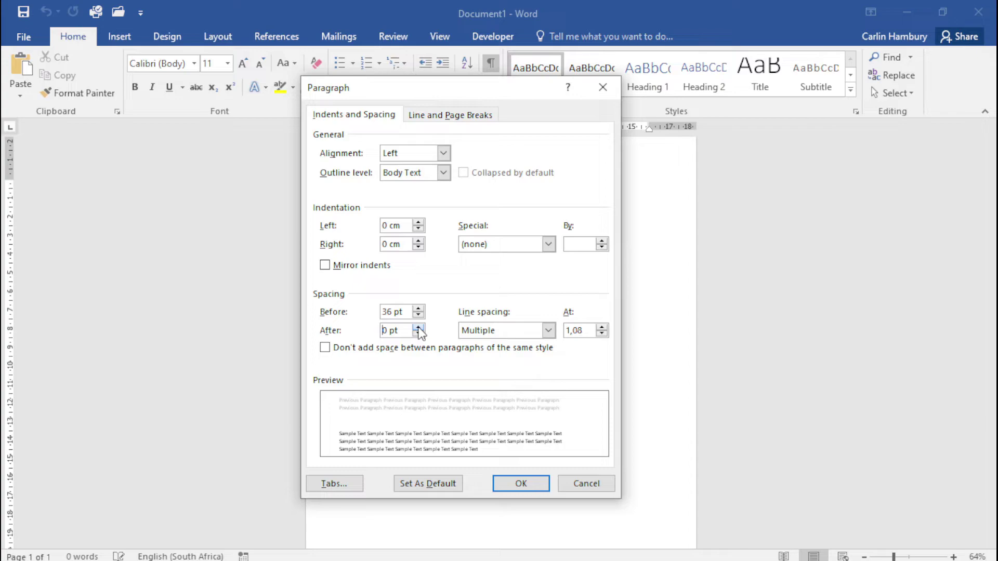
left_click(418, 327)
left_click(418, 316)
left_click(418, 316)
left_click(418, 316)
left_click(418, 315)
left_click(418, 316)
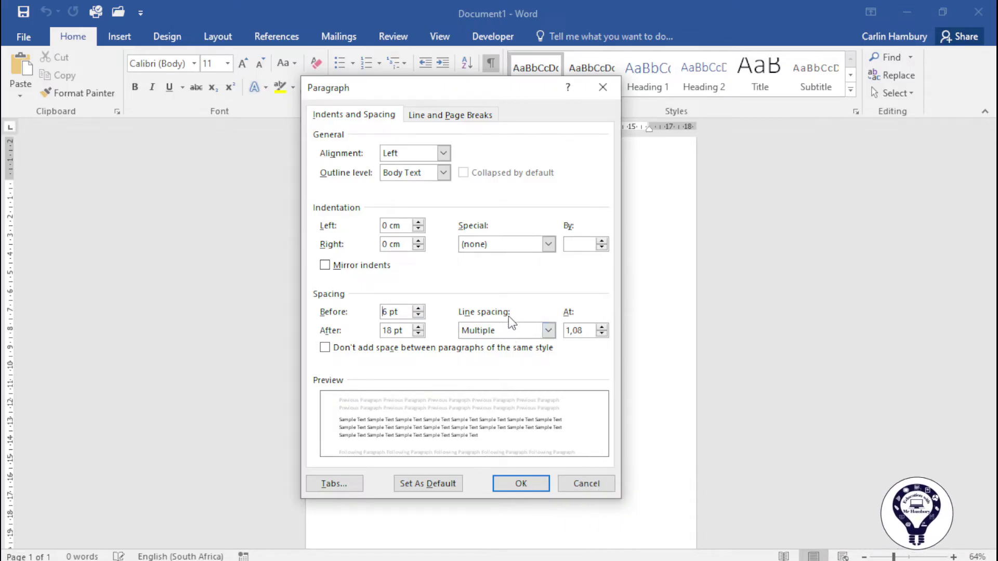
- Try Exactly line spacing, raising it to 15 pt and then lowering it to 13 pt
left_click(493, 328)
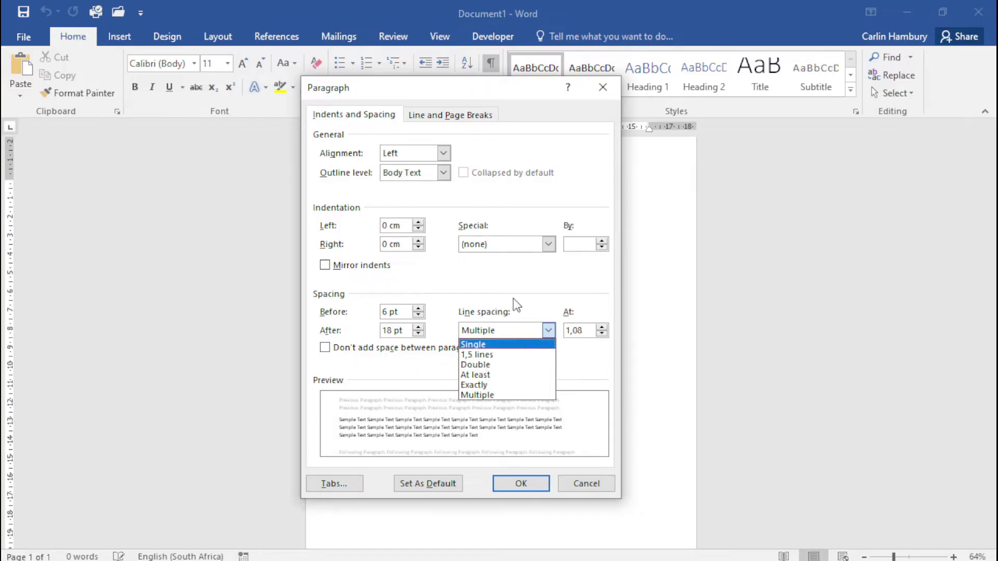
left_click(482, 385)
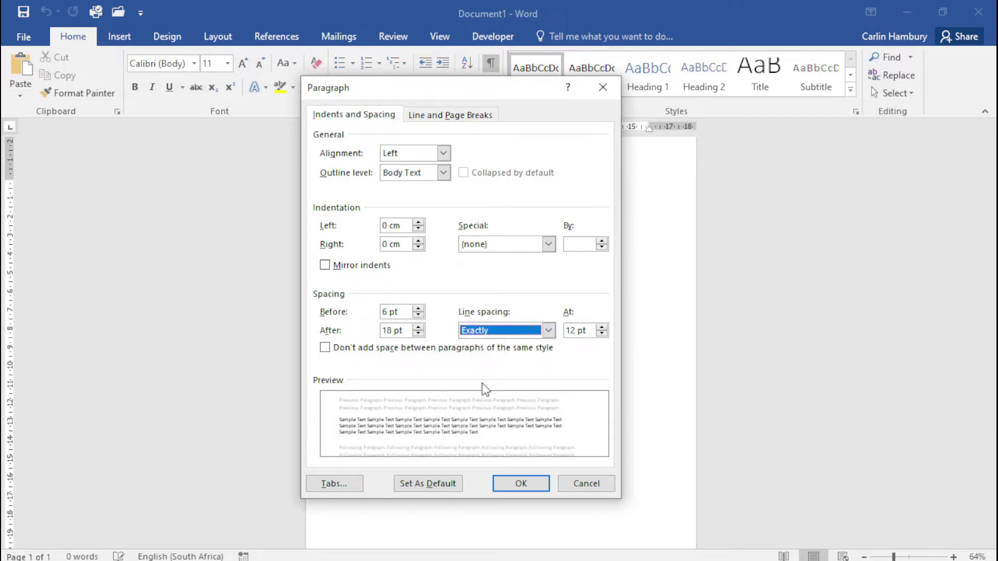
left_click(602, 327)
left_click(602, 327)
left_click(601, 327)
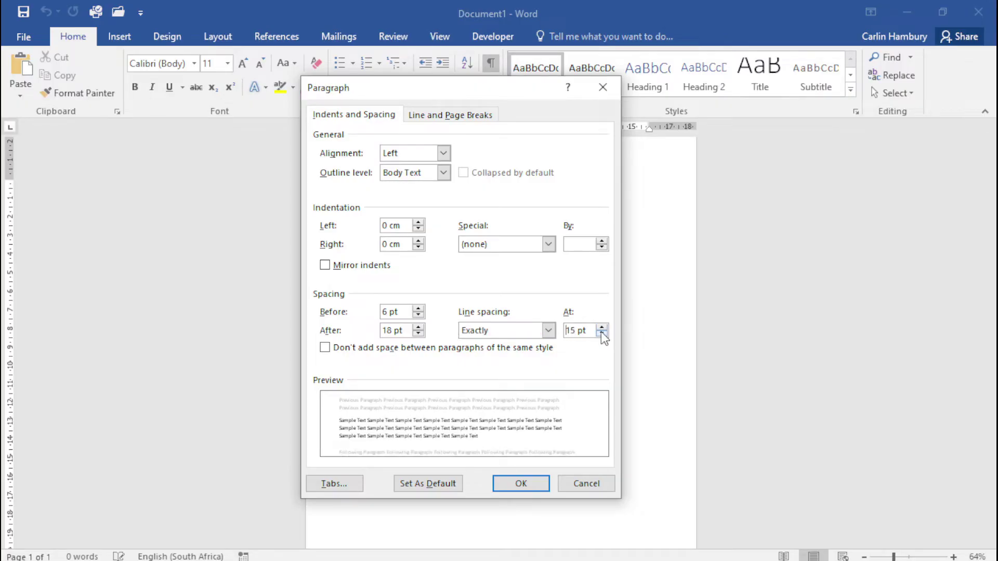
left_click(601, 333)
left_click(602, 333)
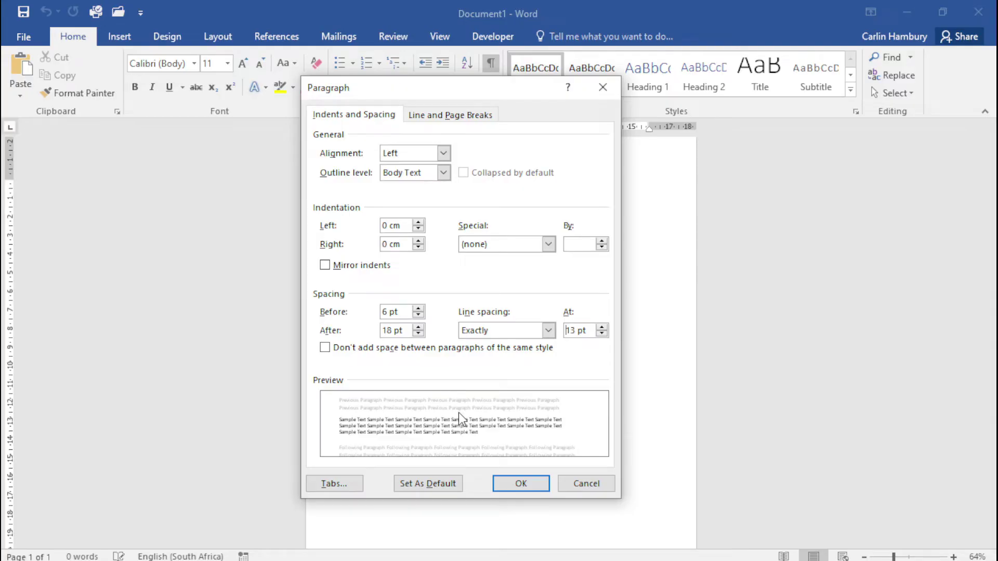
- Switch line spacing through Double, Single and 1,5 lines, ending on Multiple
left_click(549, 331)
left_click(507, 366)
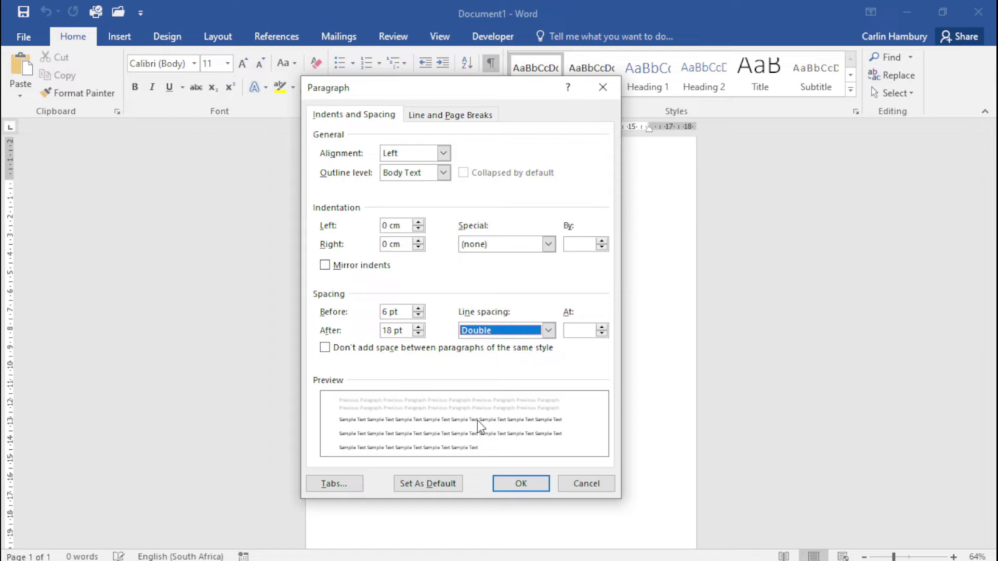
left_click(549, 331)
left_click(532, 343)
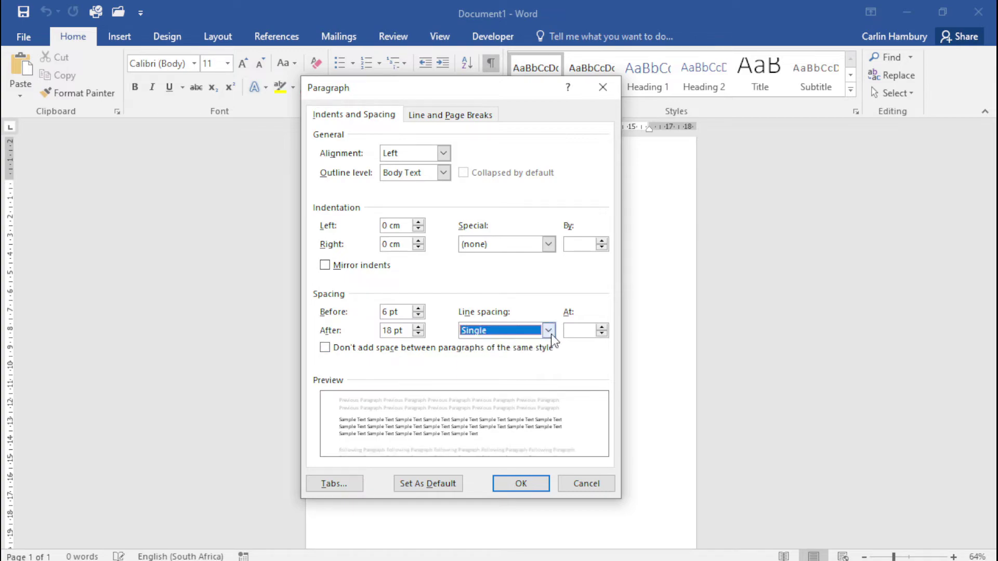
left_click(548, 331)
left_click(538, 354)
left_click(548, 331)
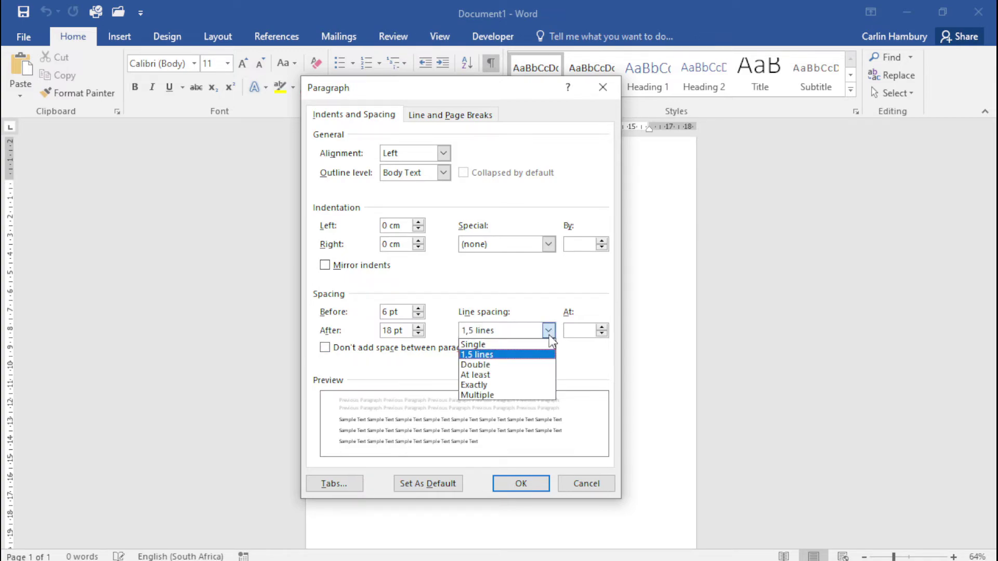
left_click(512, 395)
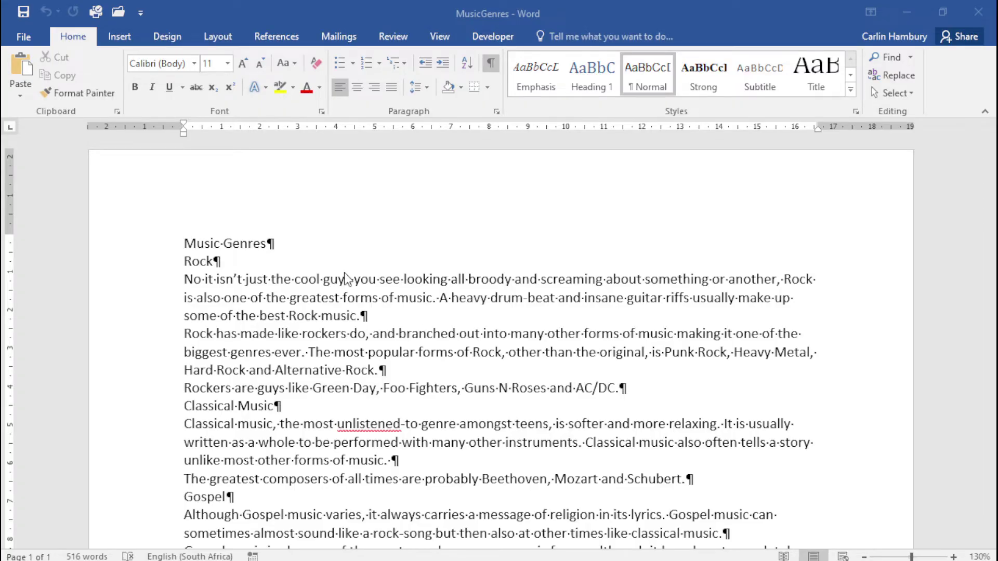
- Select all MusicGenres text and apply Multiple line spacing of 1,2
left_click(353, 317)
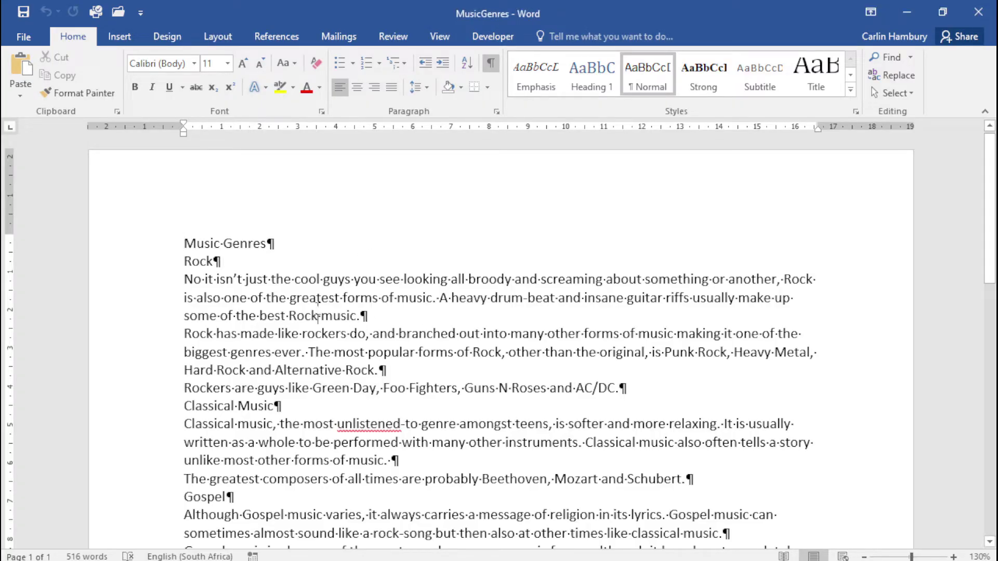
key("ctrl+a")
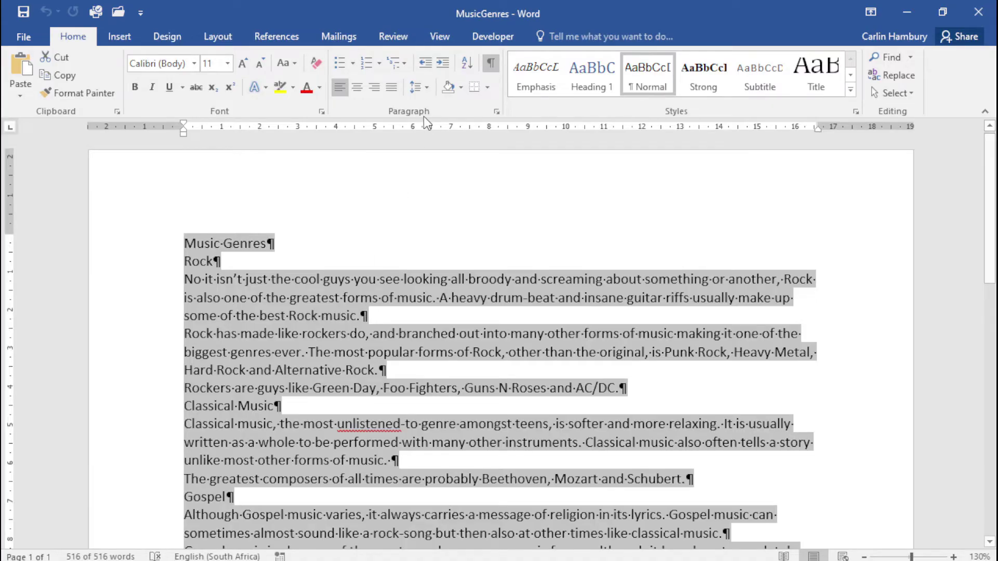
left_click(427, 87)
left_click(436, 219)
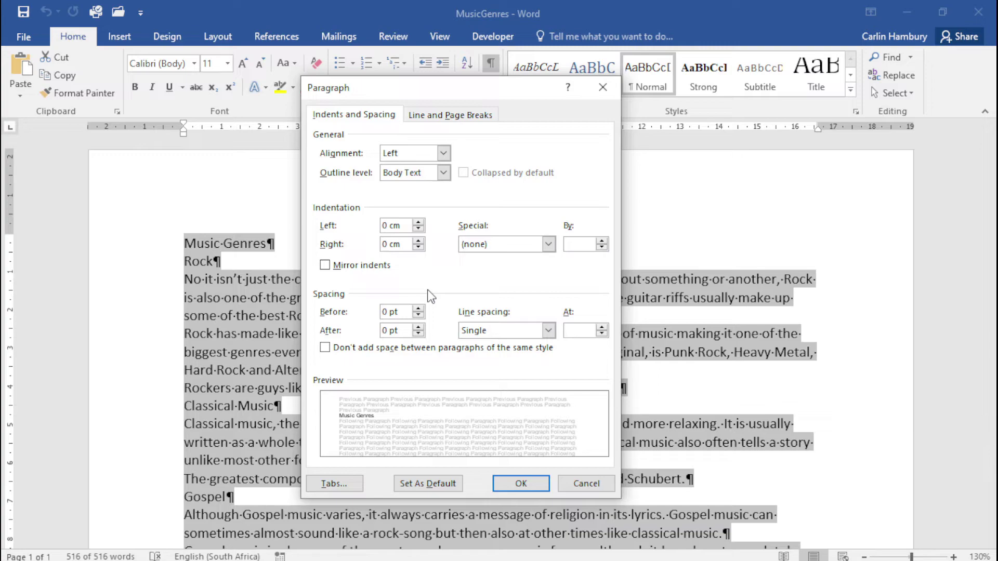
left_click(549, 331)
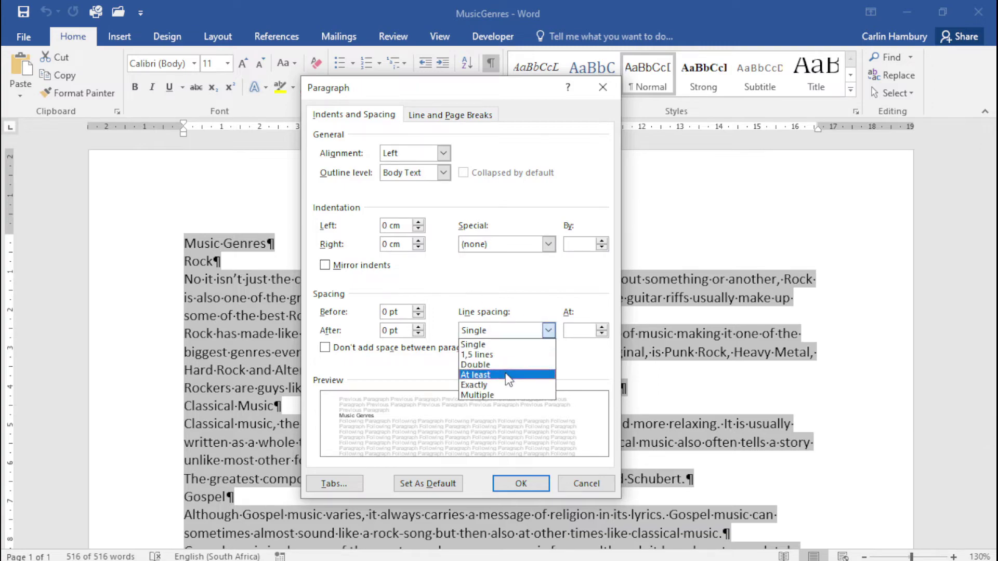
left_click(499, 393)
left_click(563, 332)
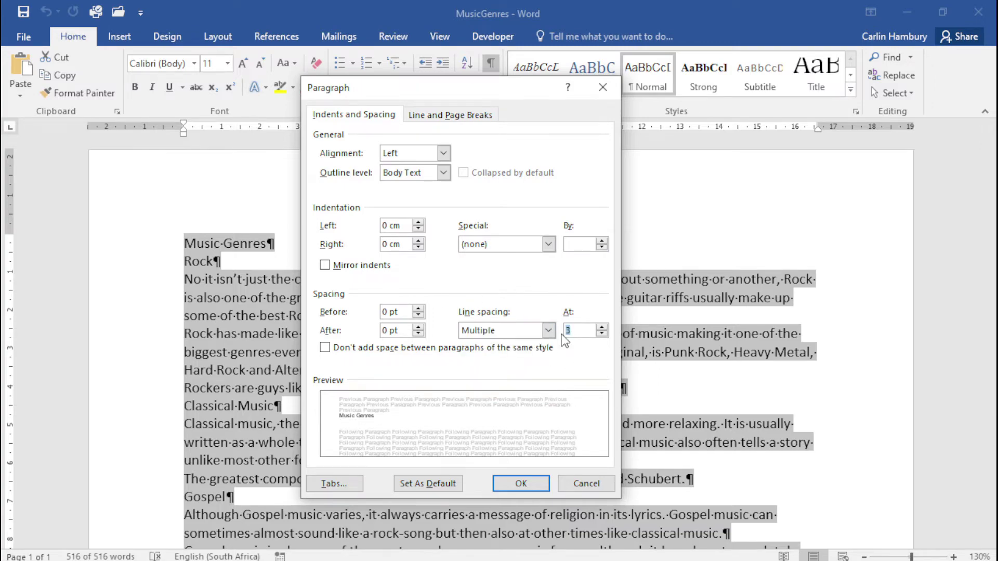
left_click(601, 334)
left_click(601, 335)
left_click(601, 334)
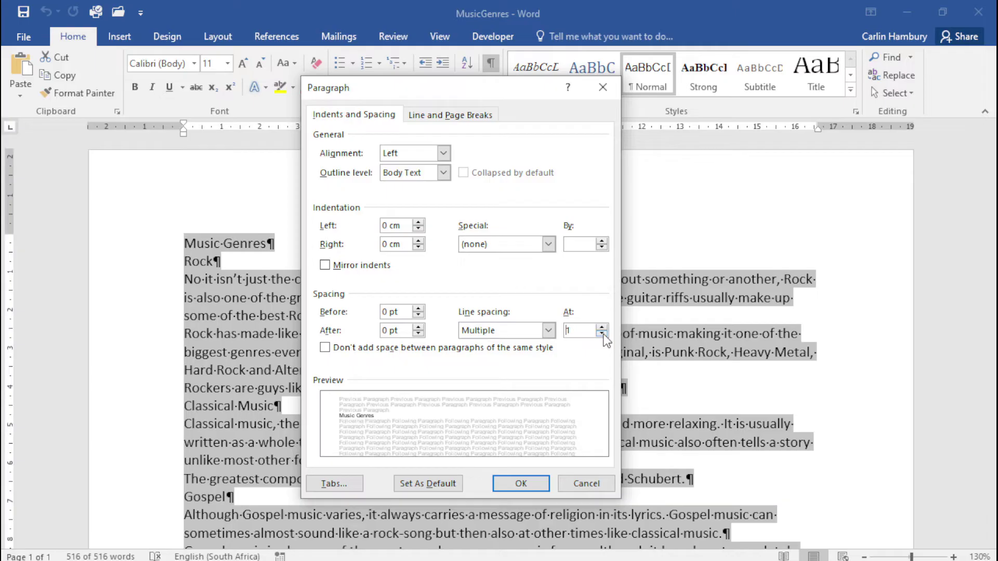
left_click(601, 327)
left_click(591, 331)
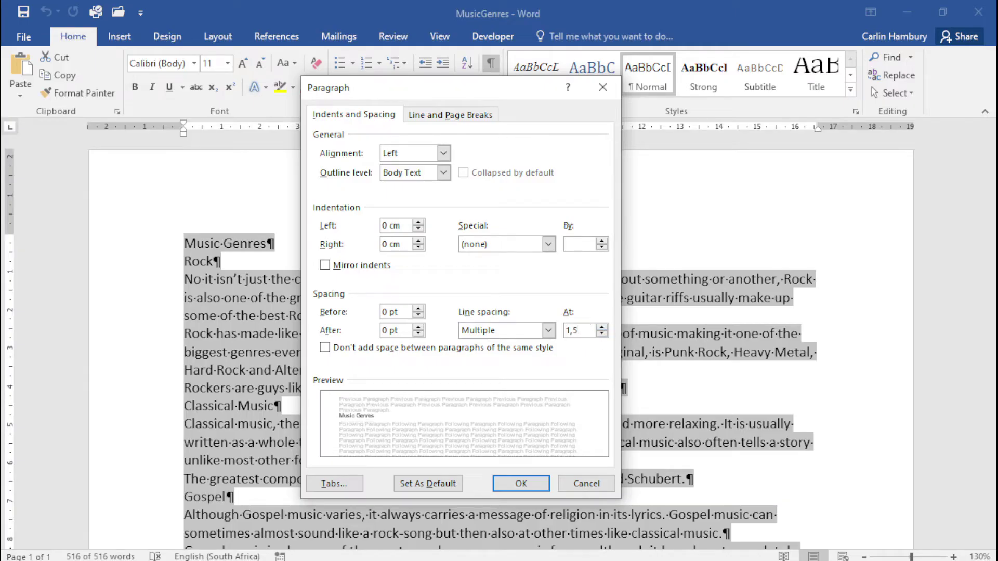
key("BackSpace")
type("2")
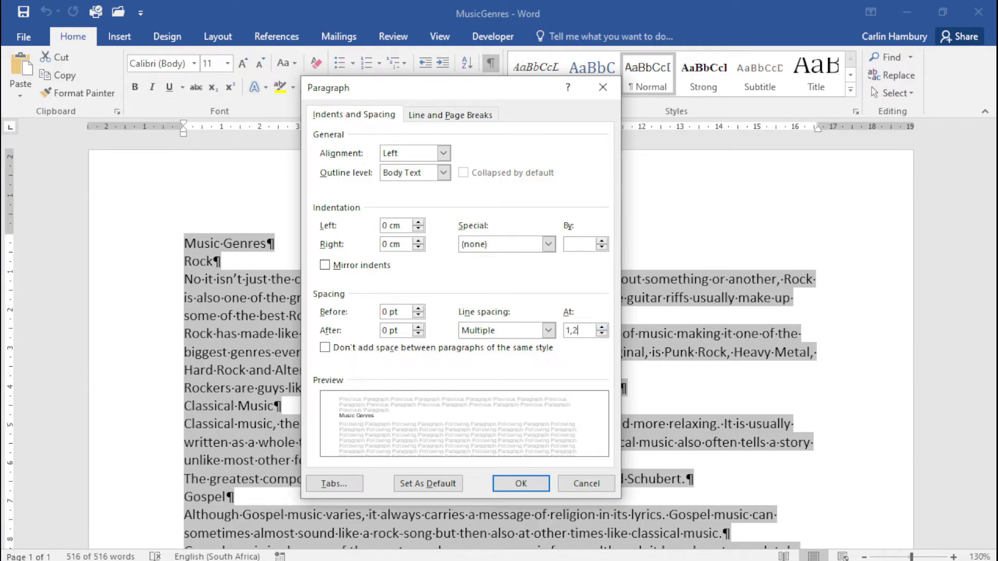
left_click(520, 483)
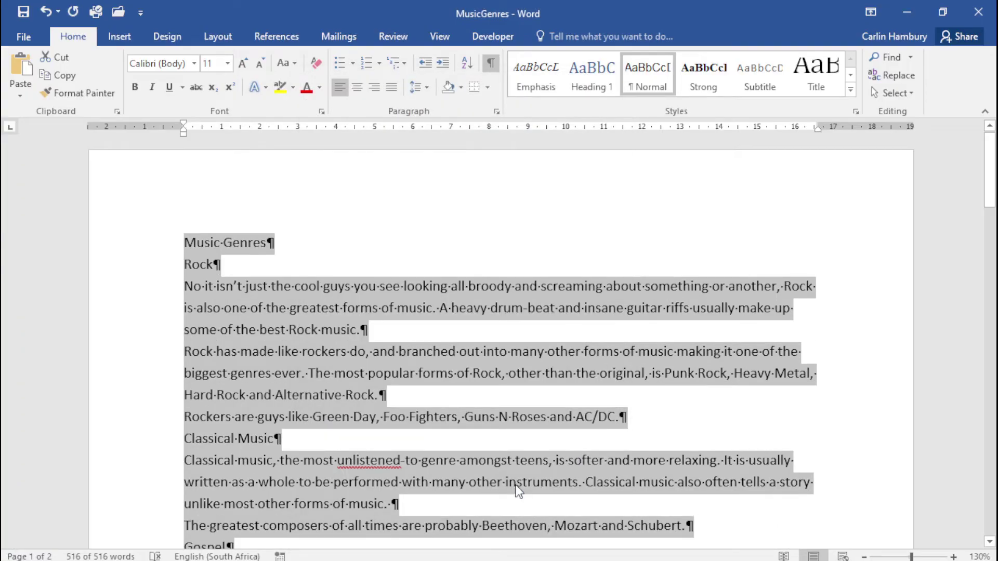
- Set 6 pt of space after each paragraph, then deselect the text
left_click(426, 89)
left_click(468, 219)
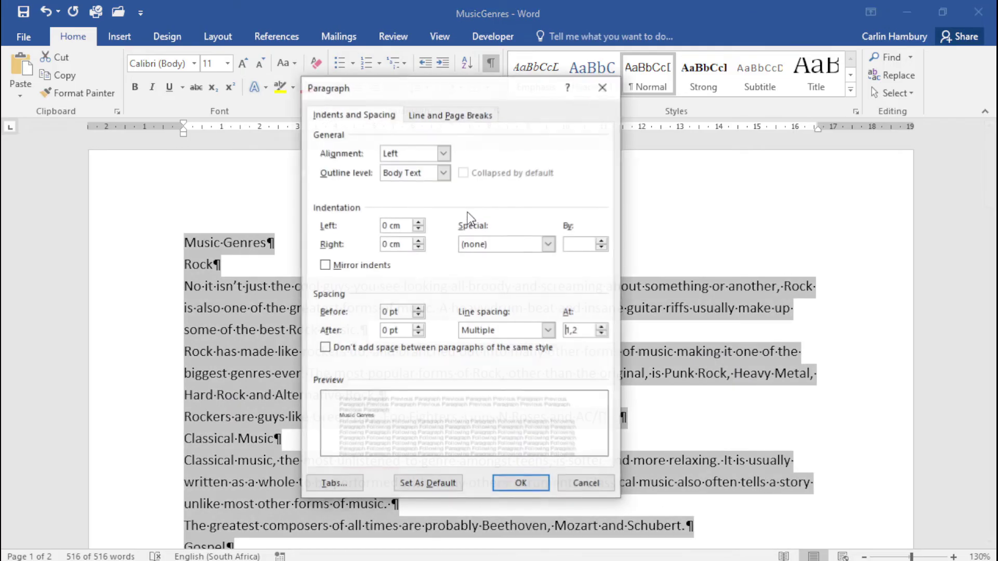
left_click(418, 328)
left_click(419, 328)
left_click(419, 334)
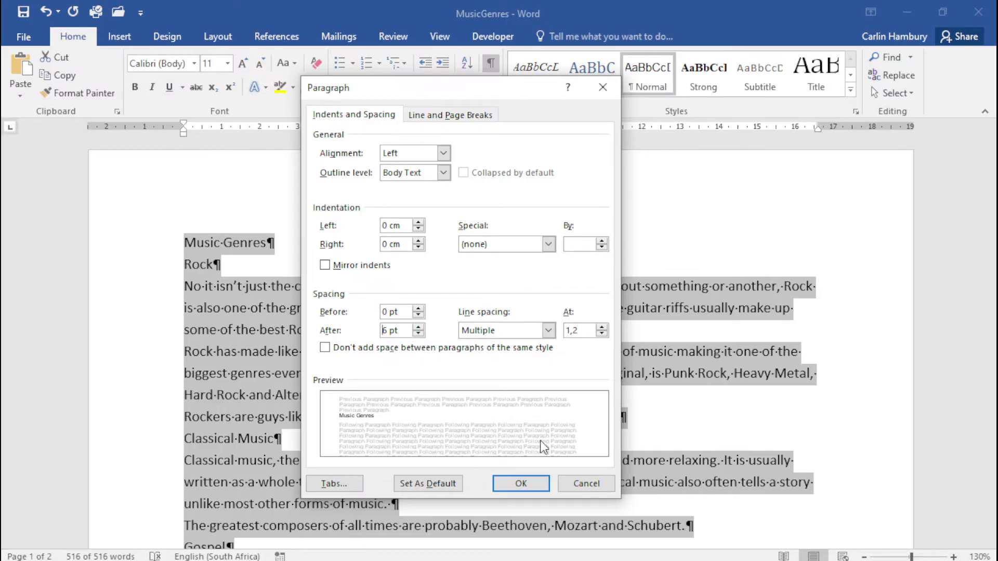
left_click(522, 483)
left_click(230, 259)
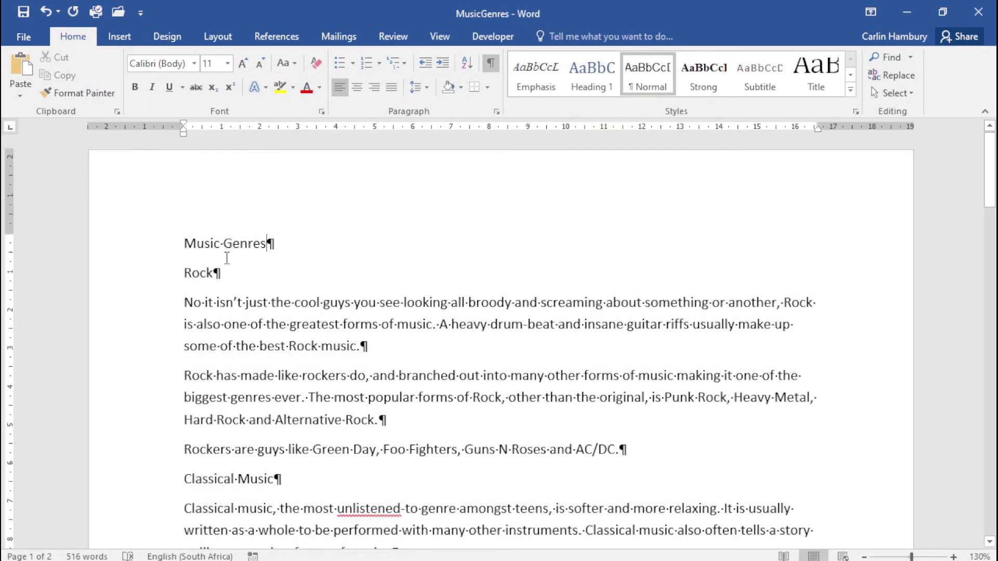
- Make the Music Genres title centred, bold and 16 pt
left_click(160, 249)
left_click(358, 88)
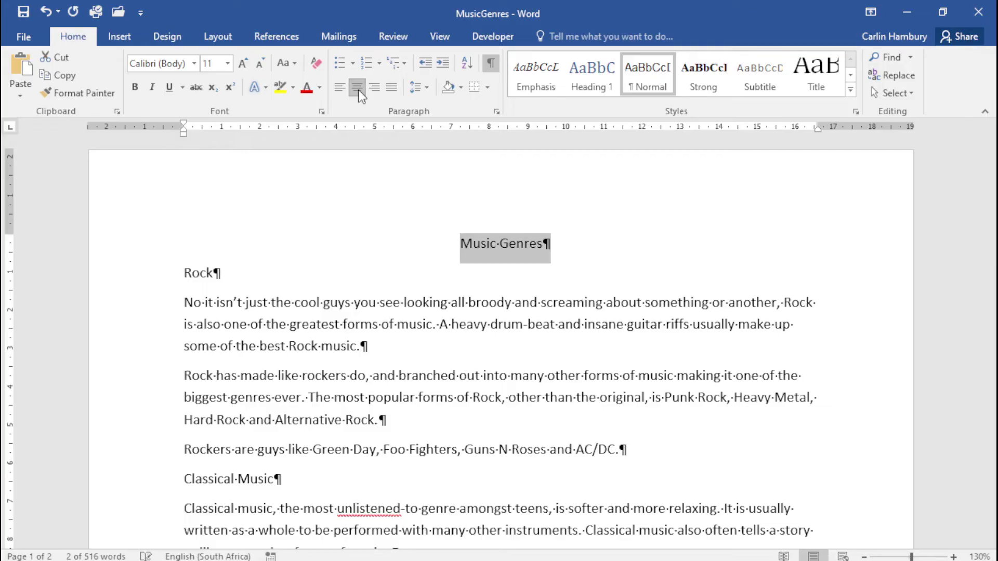
left_click(135, 86)
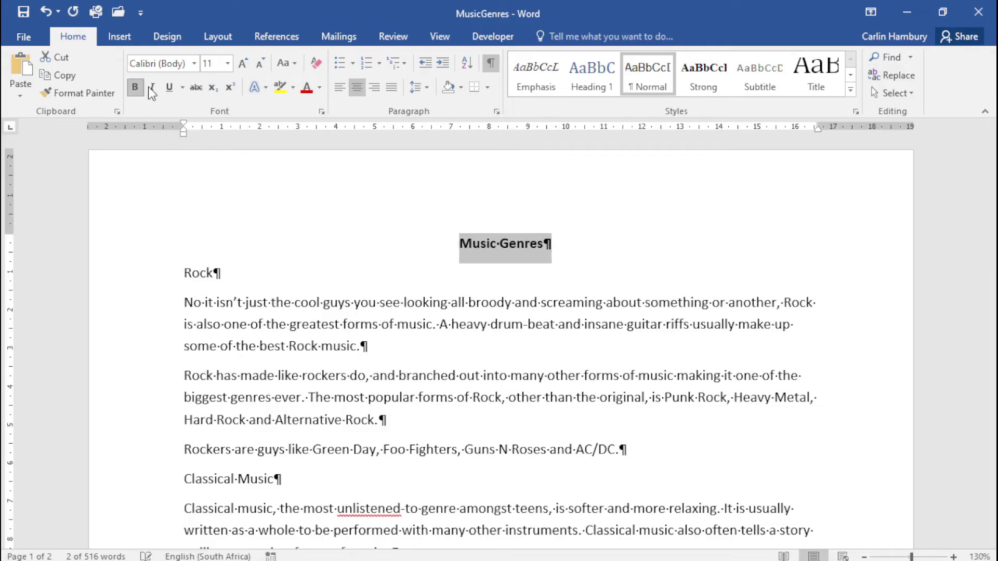
left_click(243, 64)
left_click(243, 63)
left_click(242, 64)
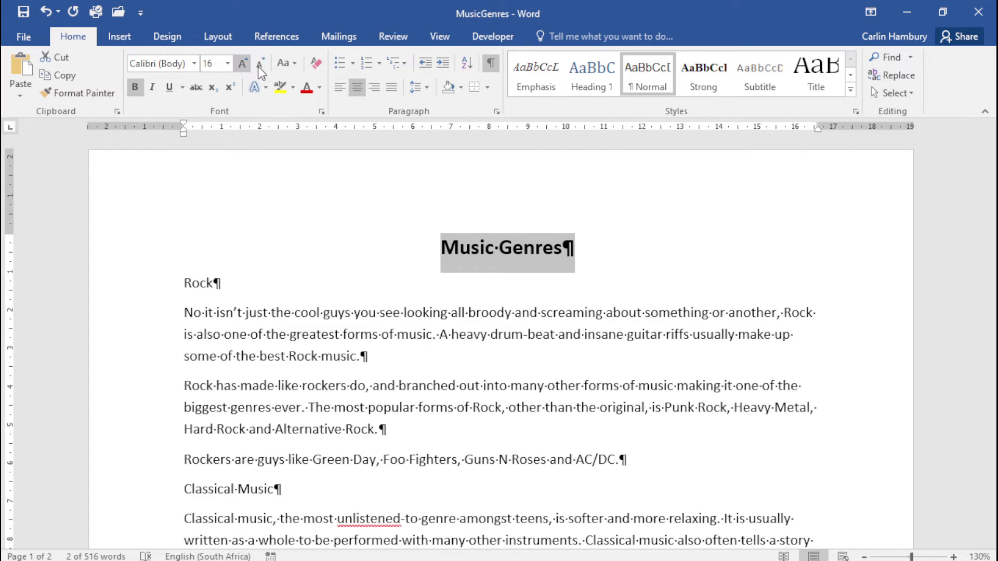
- Select all subheadings together: Rock, Classical Music, Gospel, Jazz, R&B, Country, Dance, Hip hop / Rap, Pop
left_click(161, 290)
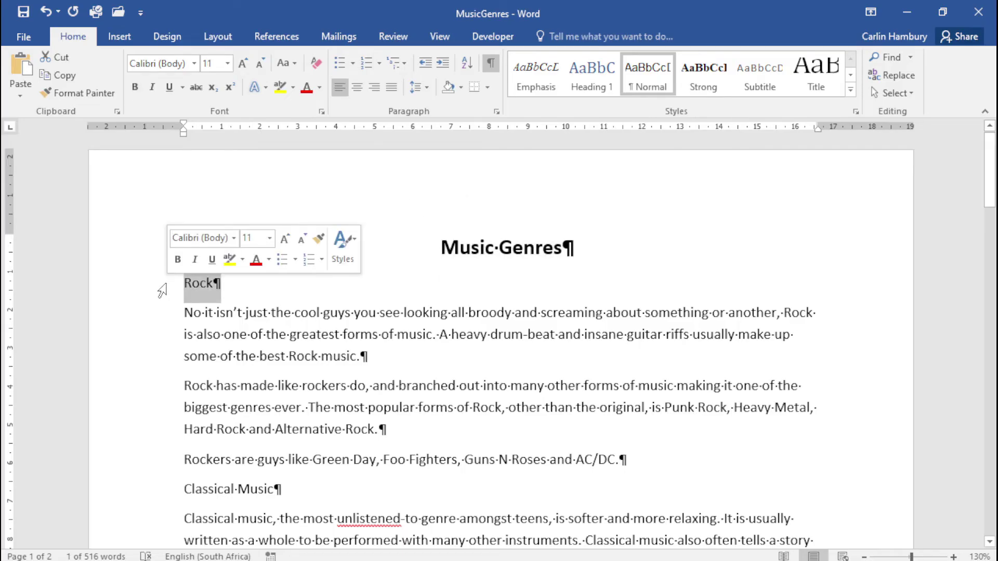
left_click(157, 494, "ctrl")
scroll(177, 474, "down", 2)
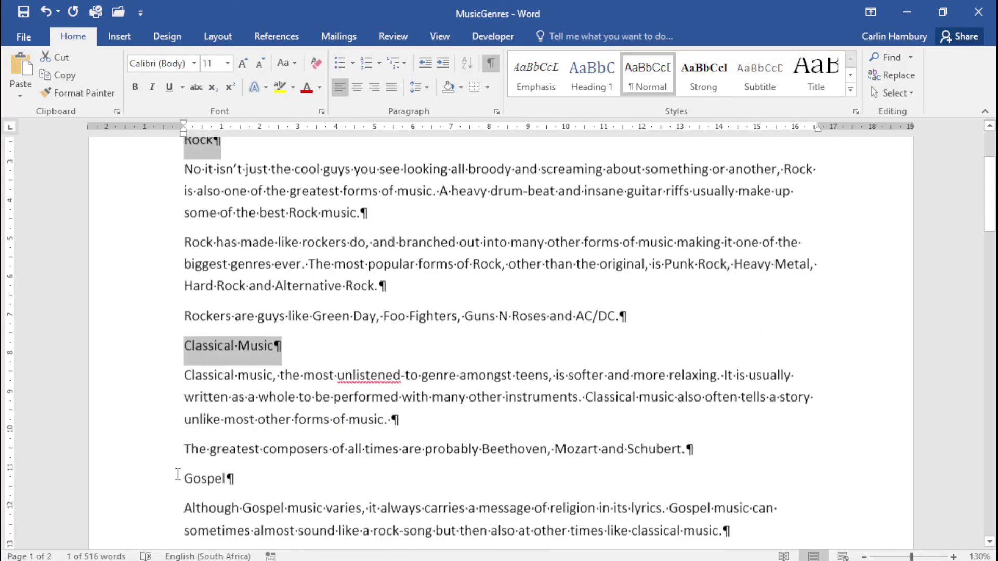
scroll(177, 474, "down", 3)
left_click(152, 299, "ctrl")
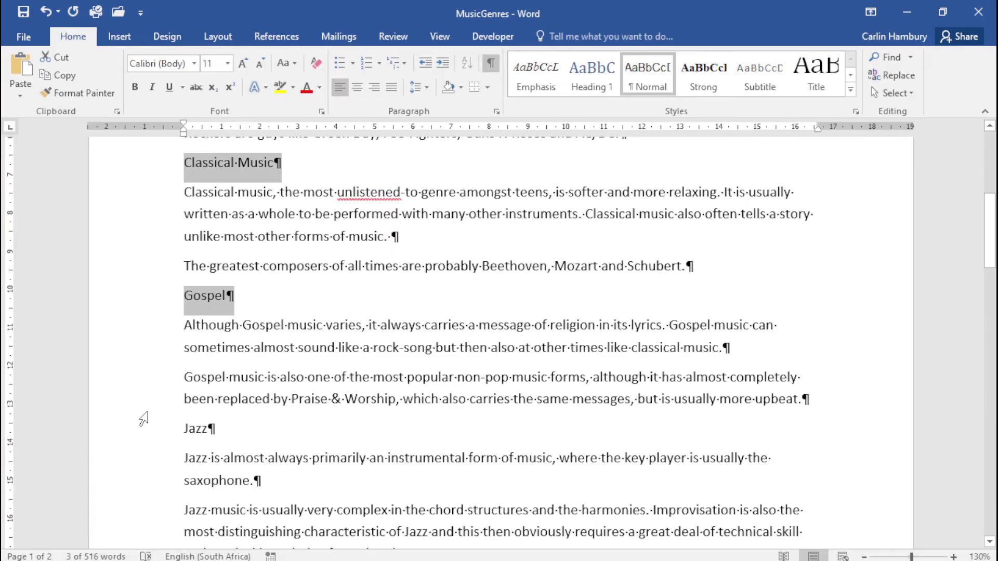
left_click(148, 430, "ctrl")
scroll(152, 439, "down", 4)
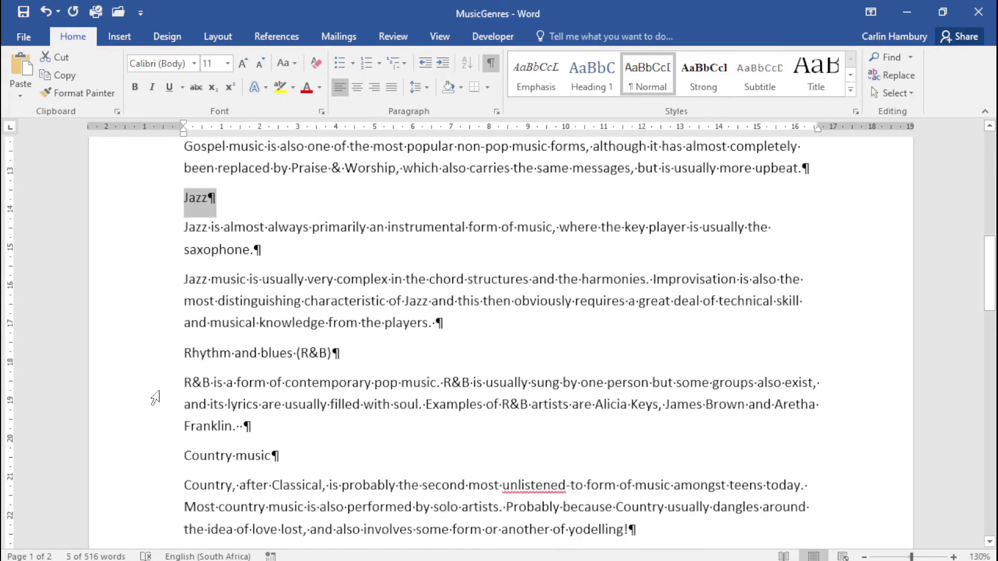
left_click(156, 352, "ctrl")
left_click(158, 452, "ctrl")
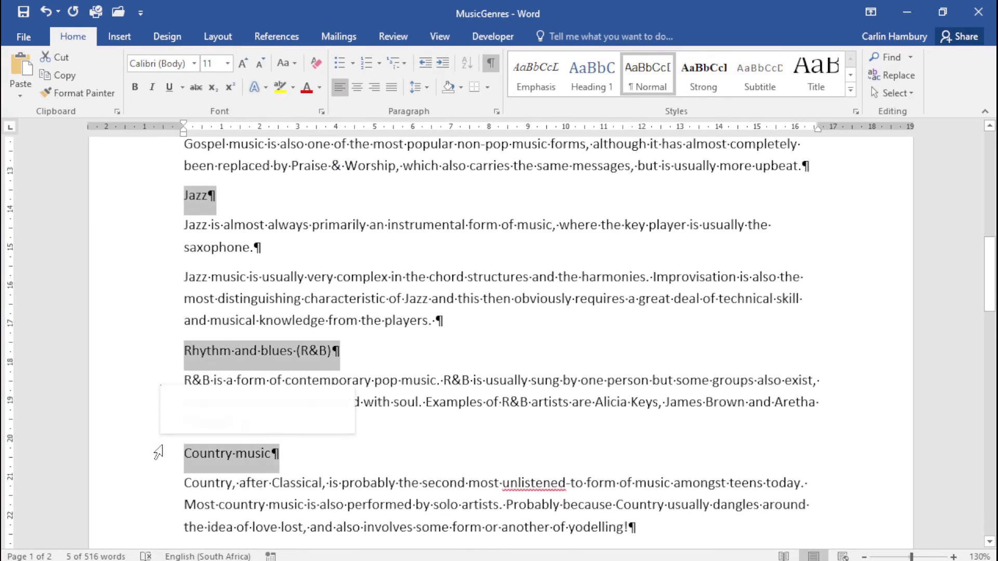
scroll(156, 450, "down", 2)
left_click(156, 418, "ctrl")
scroll(158, 427, "down", 4)
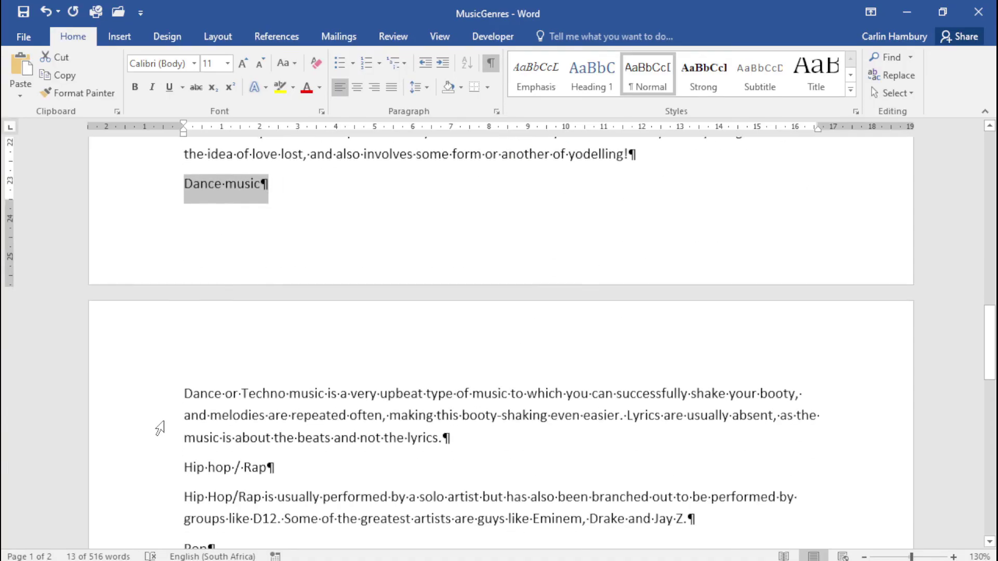
left_click(158, 468, "ctrl")
scroll(157, 453, "down", 4)
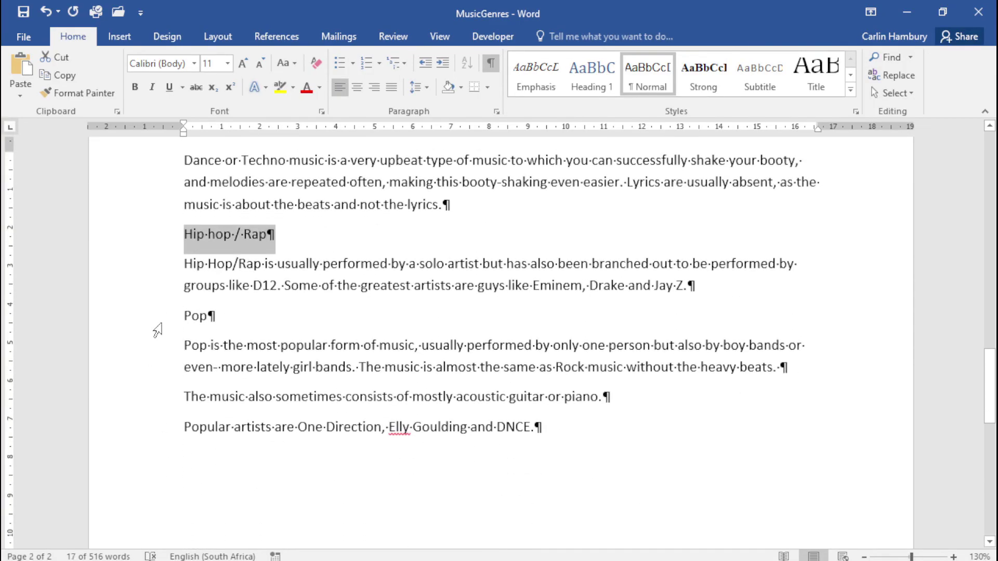
left_click(157, 330, "ctrl")
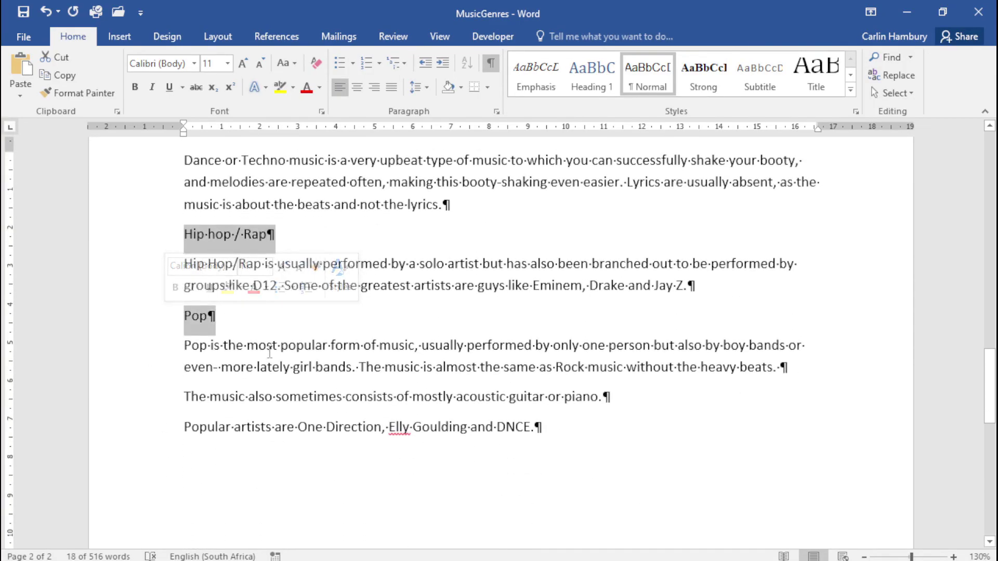
- Enlarge the selected subheadings to 14 pt and make them bold
left_click(243, 63)
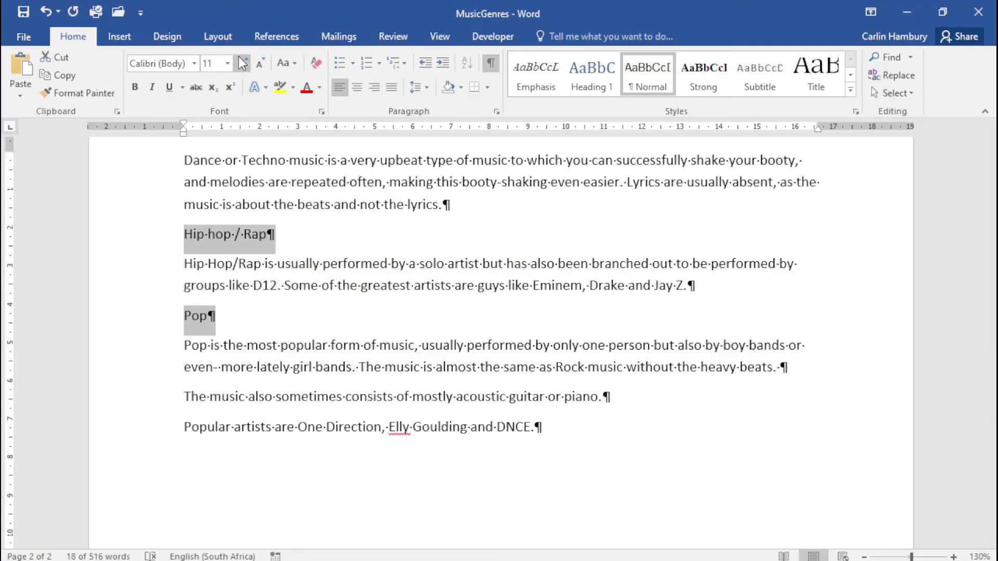
left_click(244, 63)
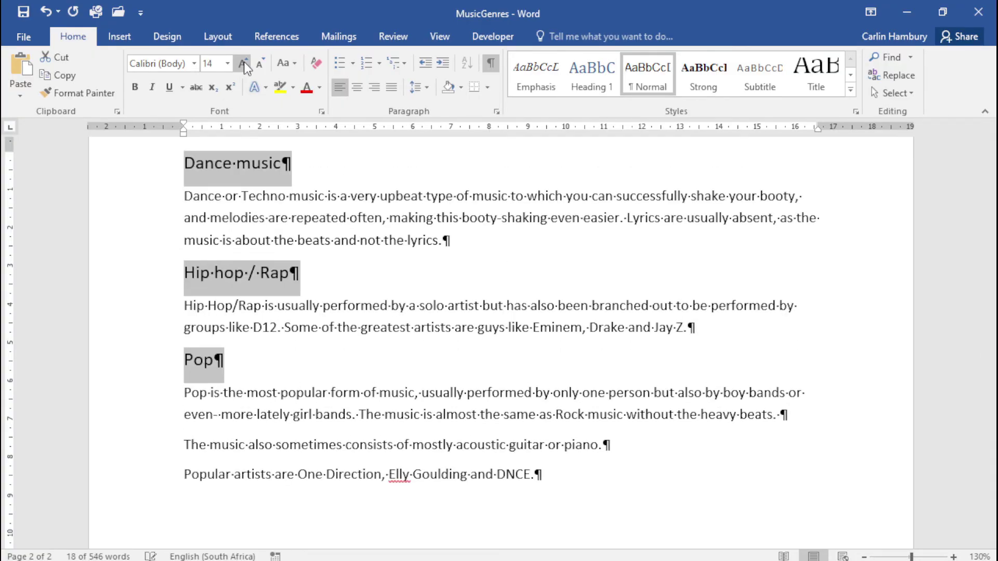
left_click(135, 87)
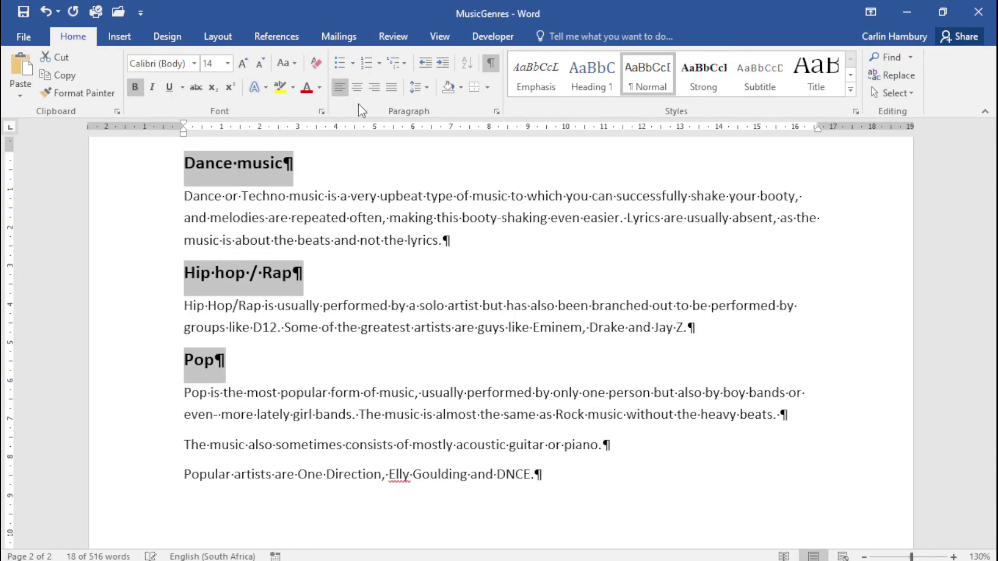
- Give the selected subheadings 10 pt of space before, then deselect them
left_click(497, 112)
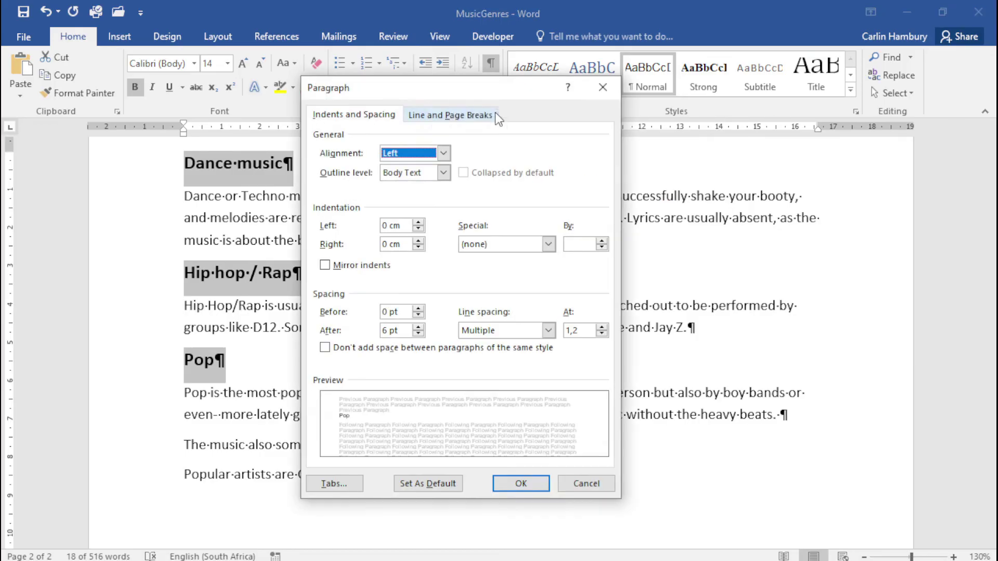
left_click(419, 310)
left_click(419, 310)
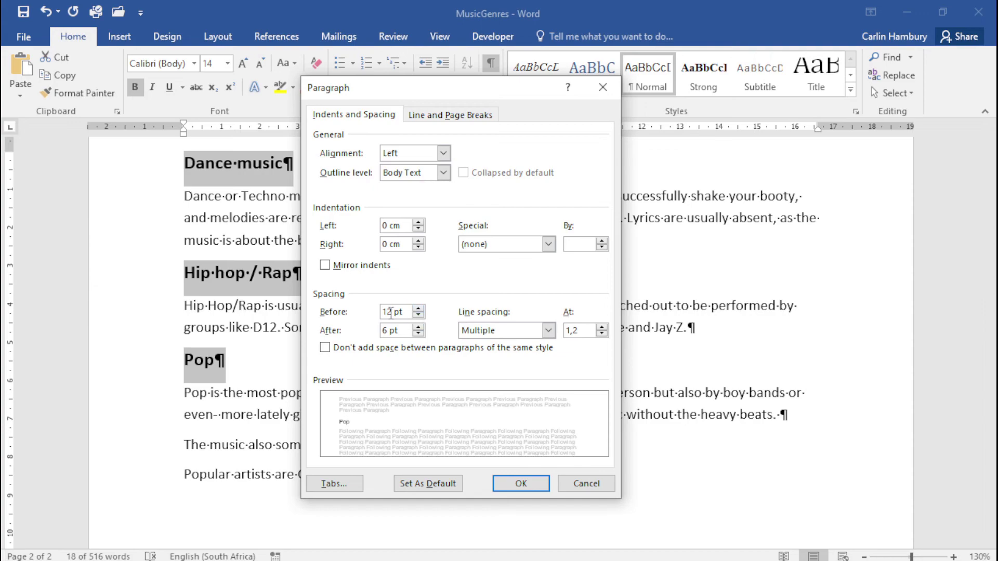
key("Delete")
key("Delete")
type("10")
left_click(520, 483)
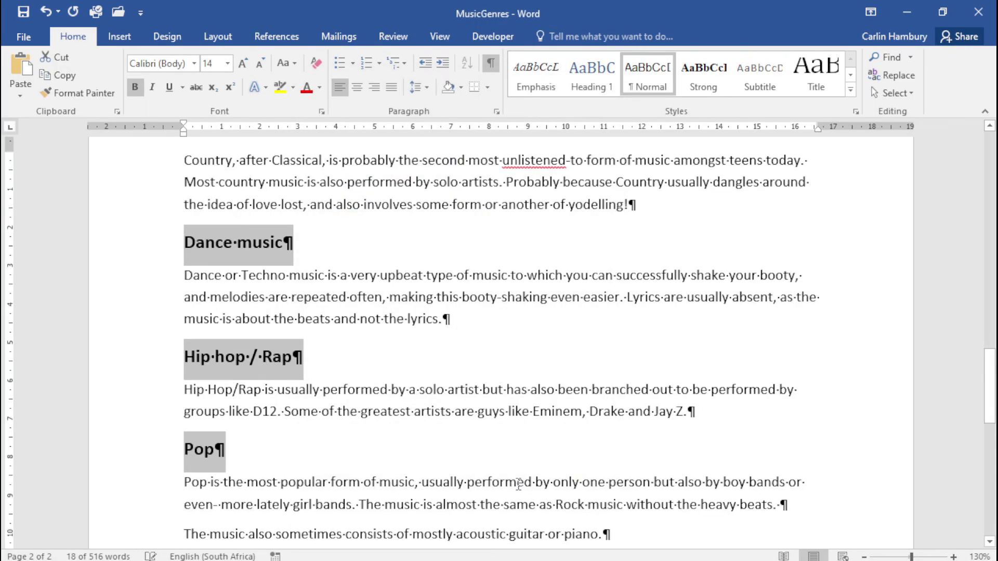
scroll(447, 405, "up", 3)
left_click(446, 406)
scroll(444, 400, "up", 6)
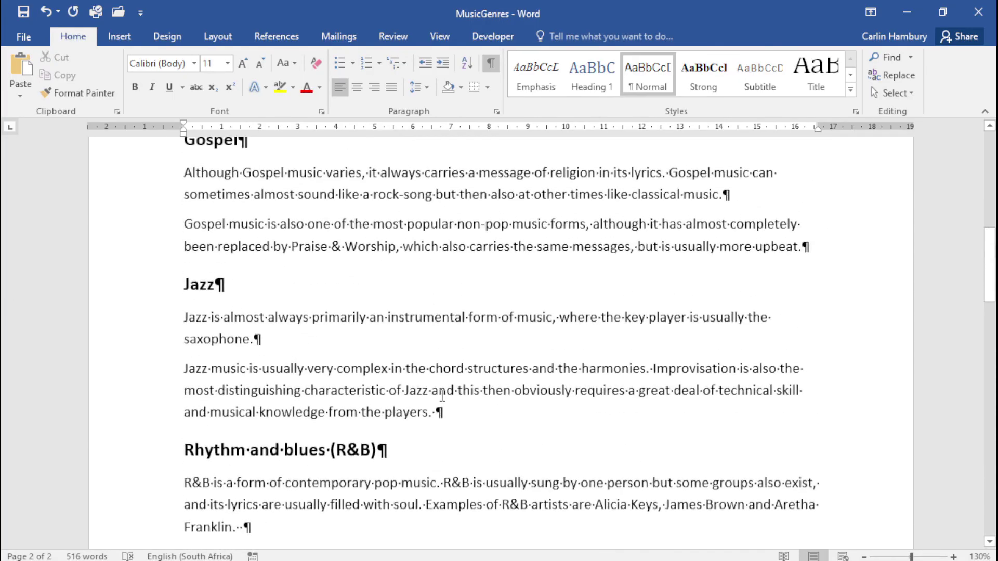
scroll(443, 395, "up", 6)
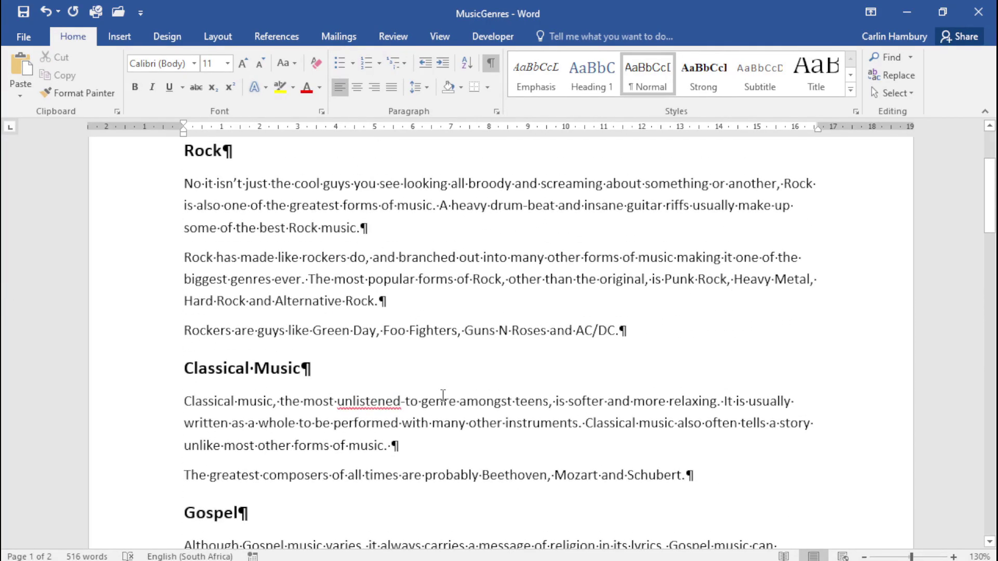
scroll(442, 395, "up", 2)
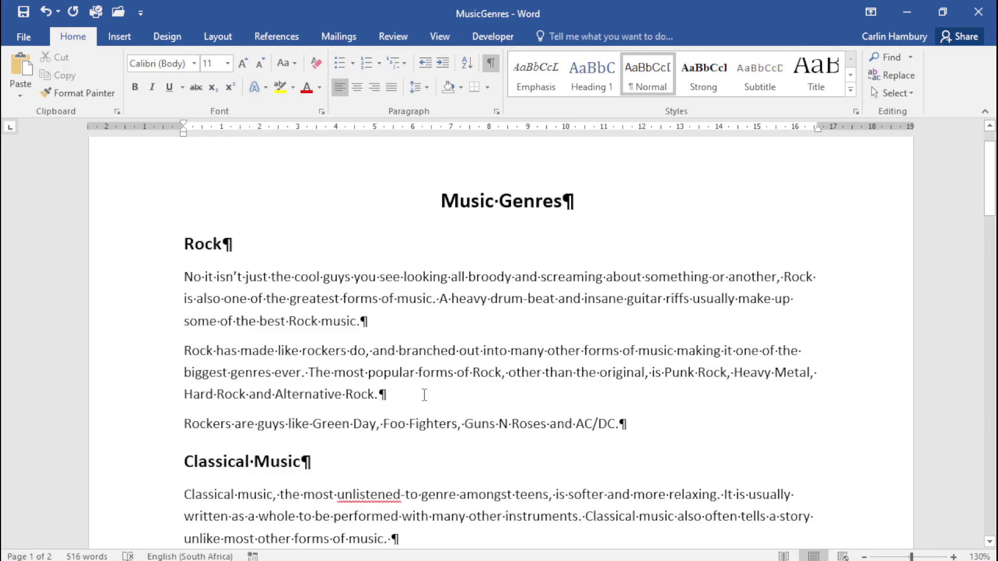